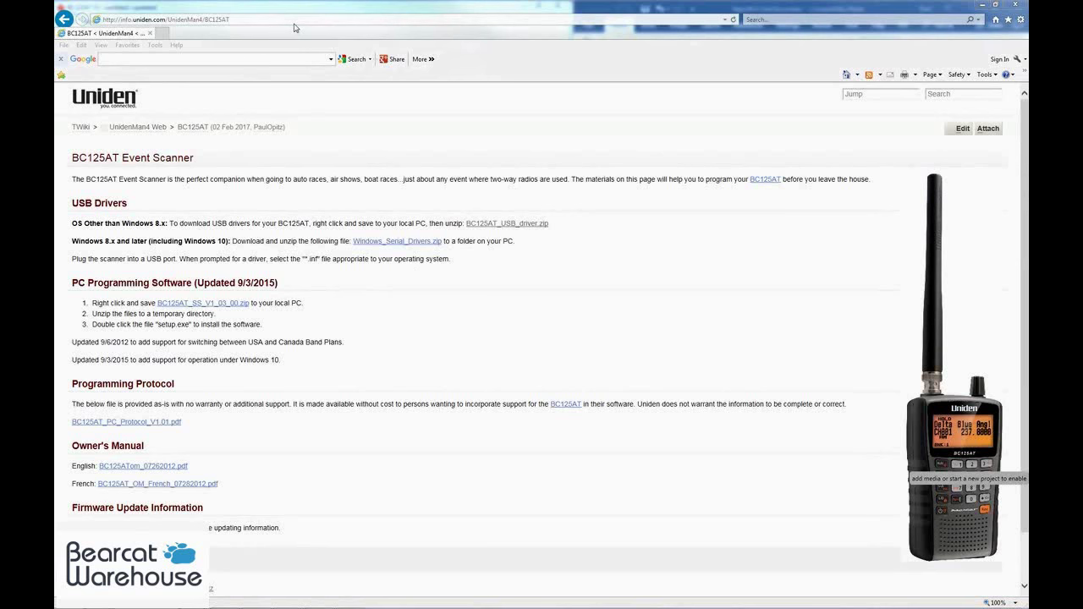
click(244, 20)
click(245, 19)
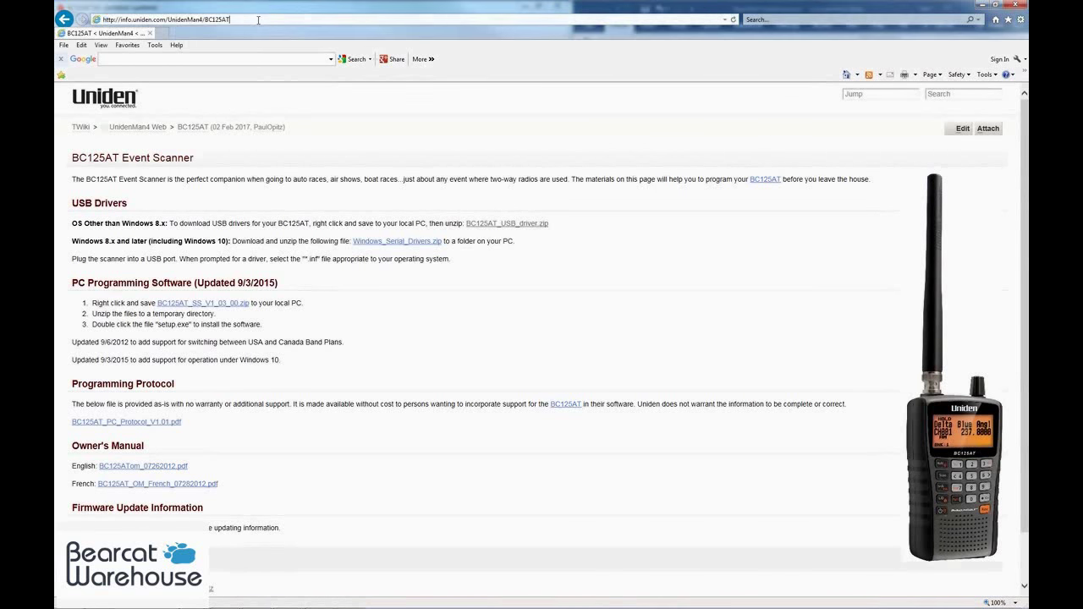
mouse_move(241, 19)
mouse_down()
mouse_move(167, 19)
mouse_move(238, 18)
mouse_up()
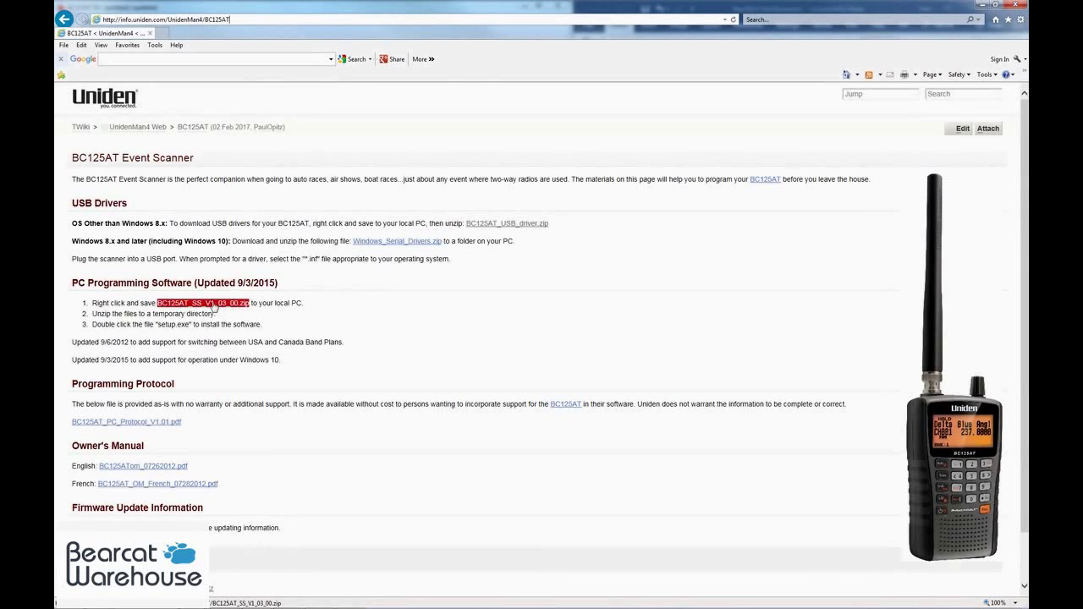
Download BC125AT_SS_V1_03_00.zip from the PC Programming Software section and open the folder inside the archive
right_click(214, 306)
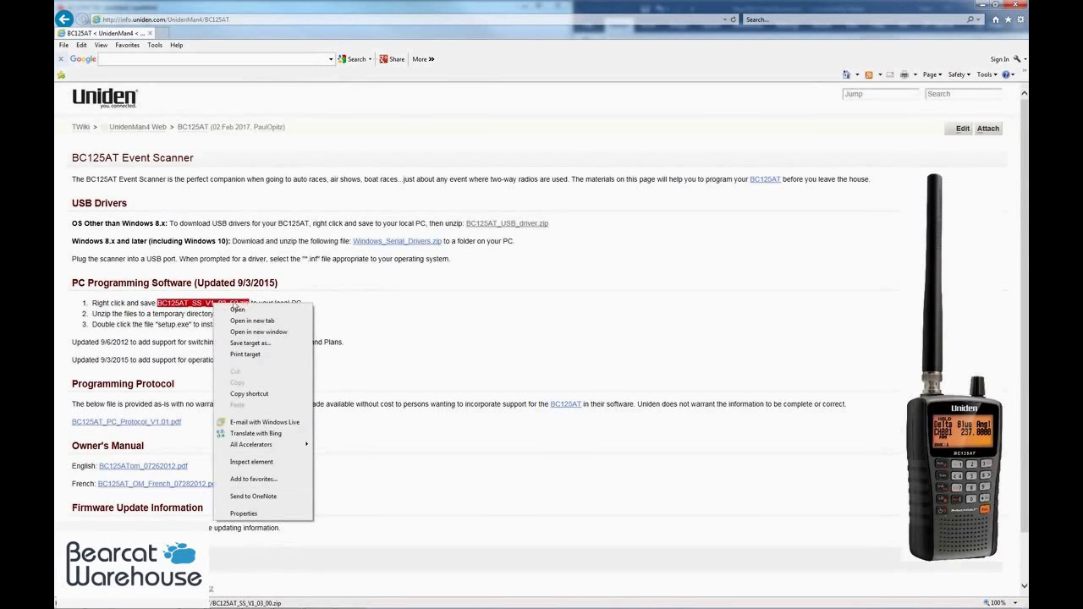
click(230, 308)
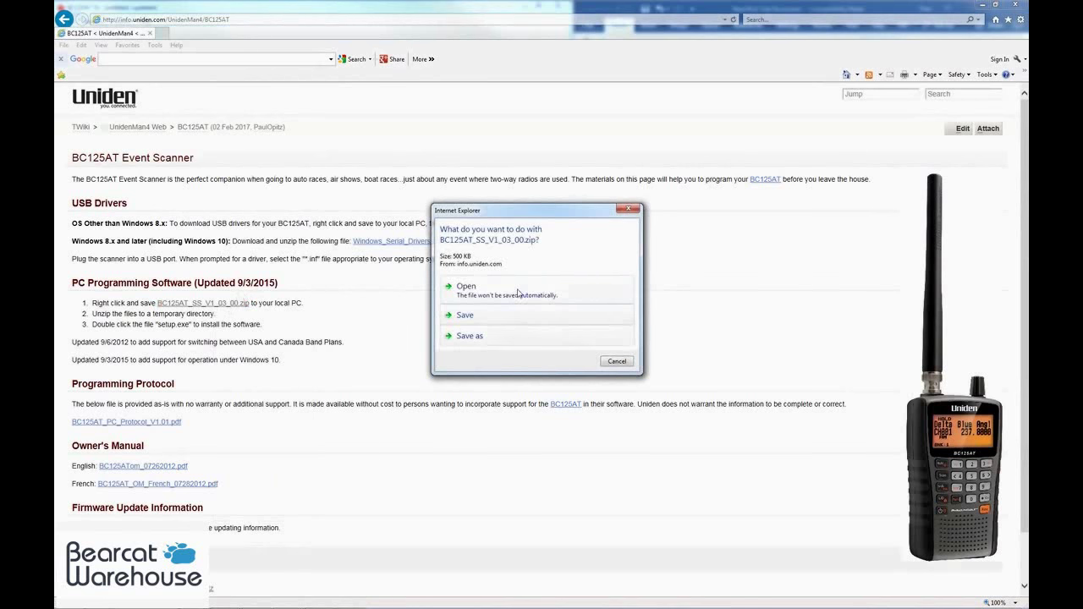
click(515, 314)
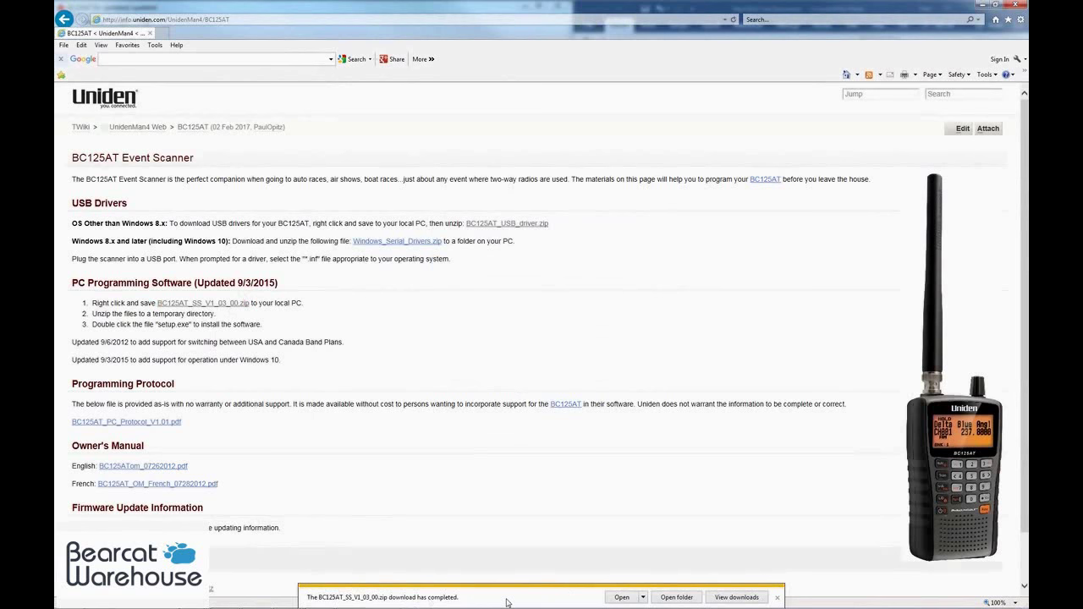
click(623, 598)
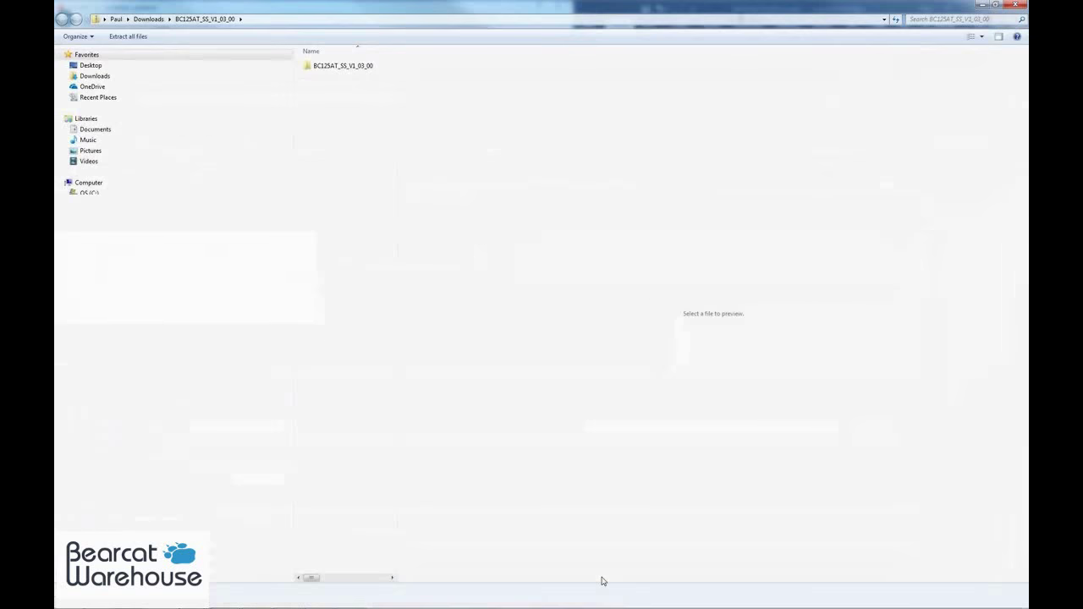
double_click(330, 72)
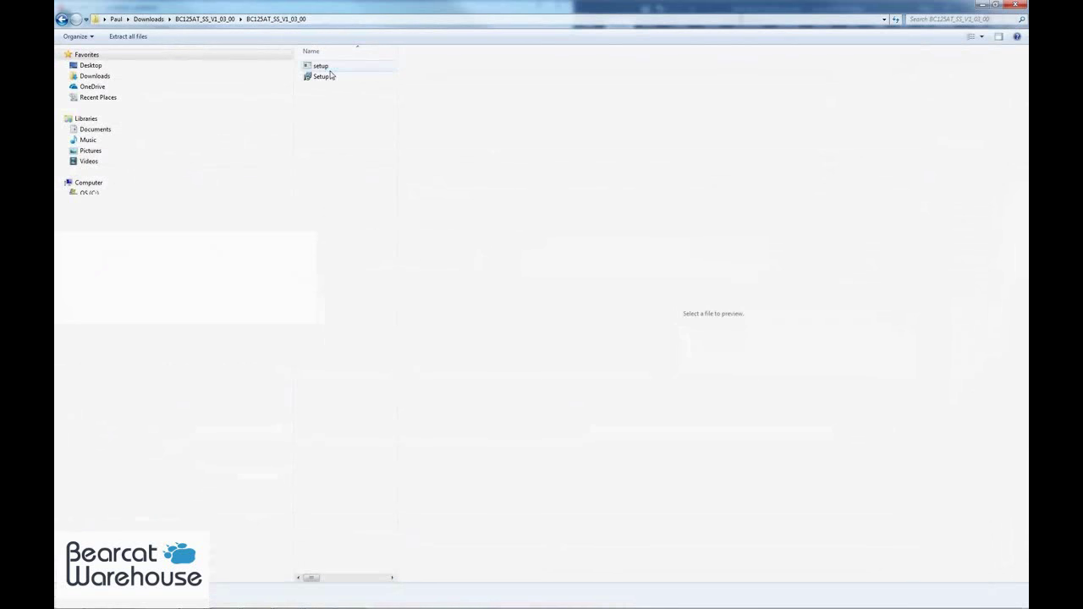
click(331, 78)
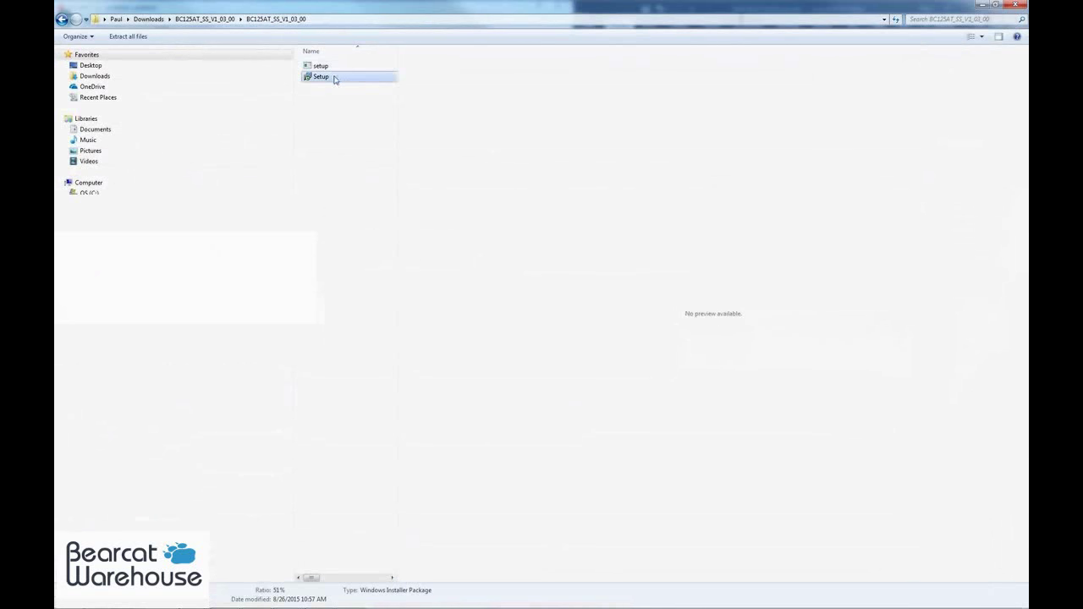
double_click(334, 78)
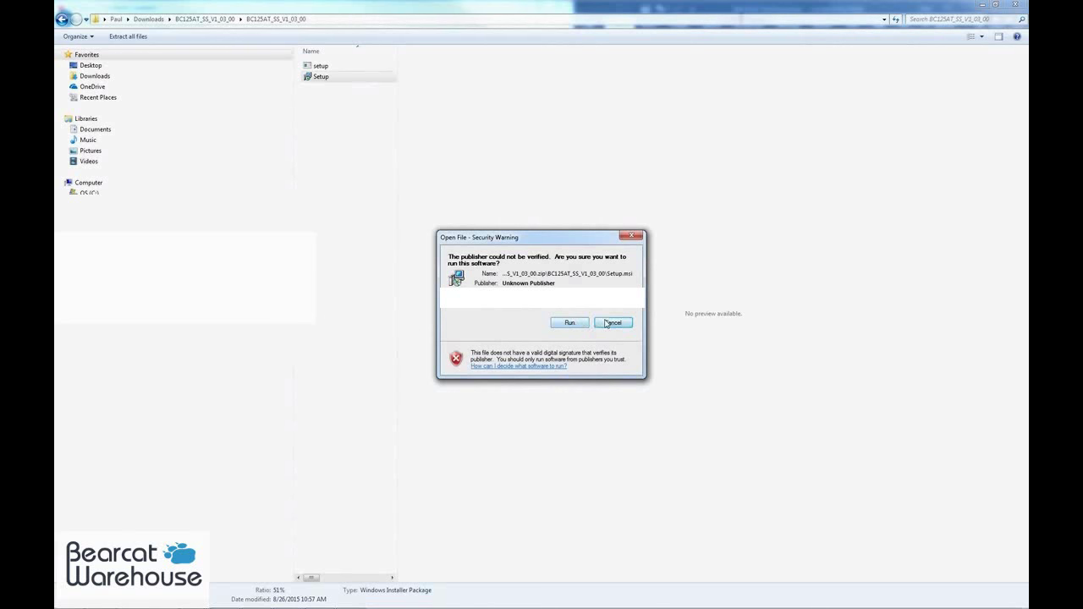
click(611, 323)
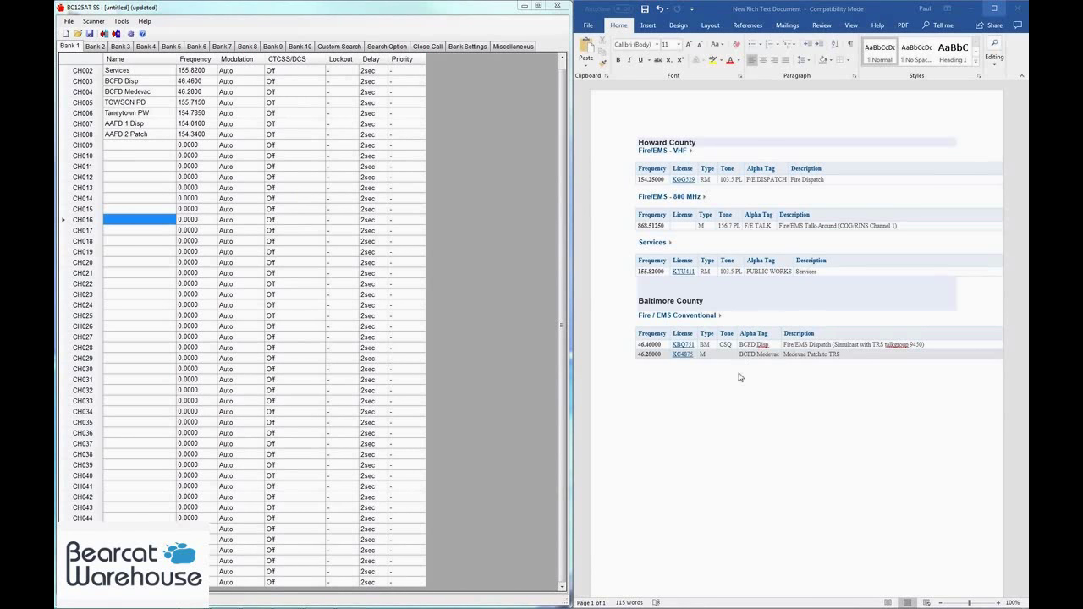
Copy Howard County's Fire/EMS - VHF frequency 154.25000 and alpha tag F/E DISPATCH from the Word document into channel CH016 of BC125AT SS
drag(666, 180, 637, 181)
key(ctrl+c)
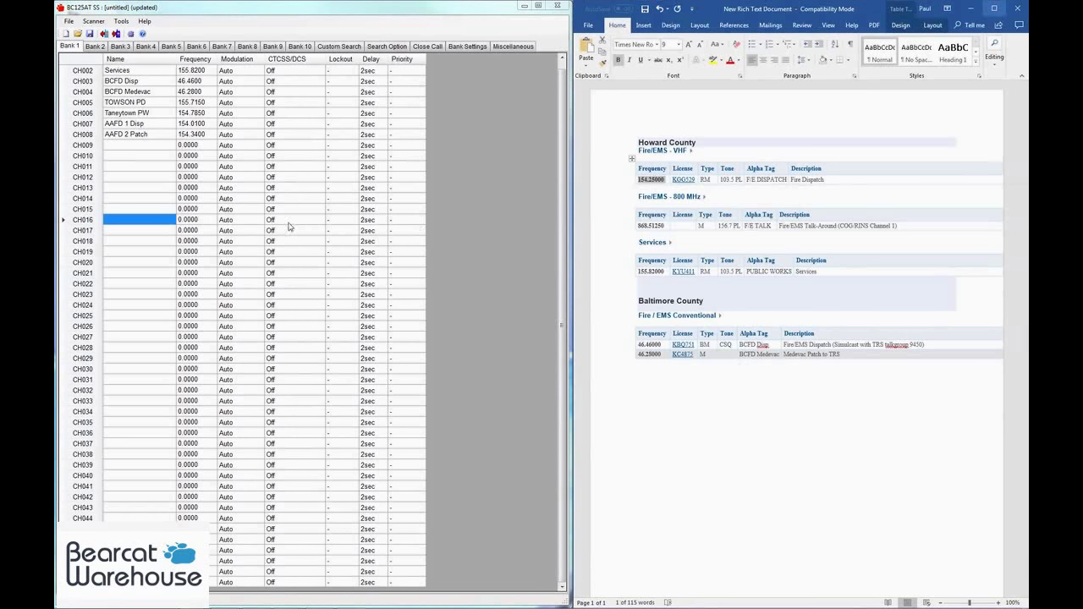
click(188, 220)
key(ctrl+v)
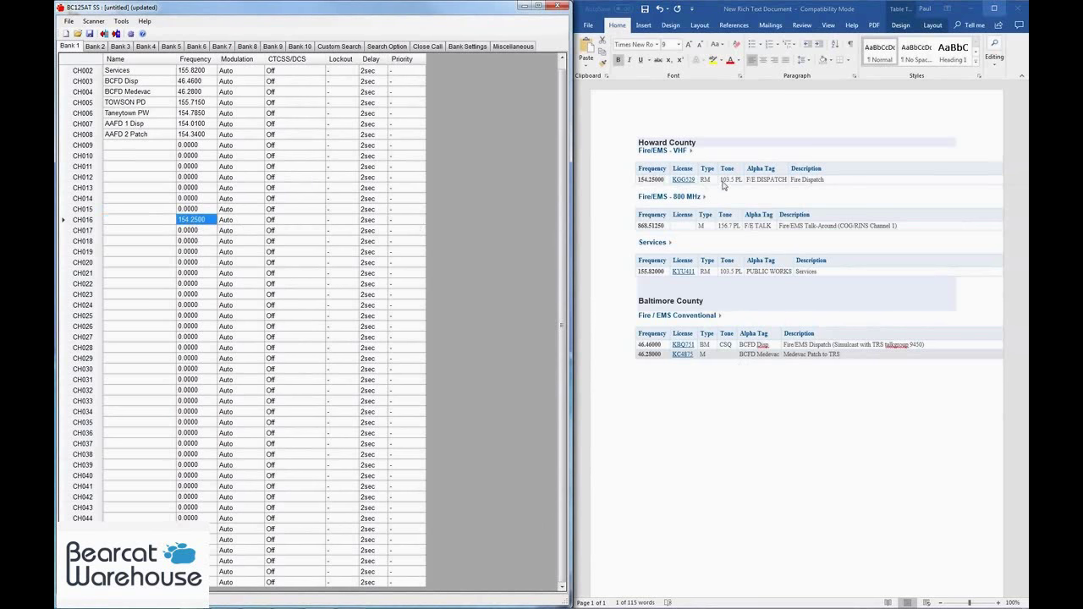
click(748, 181)
drag(747, 180, 787, 181)
key(ctrl+c)
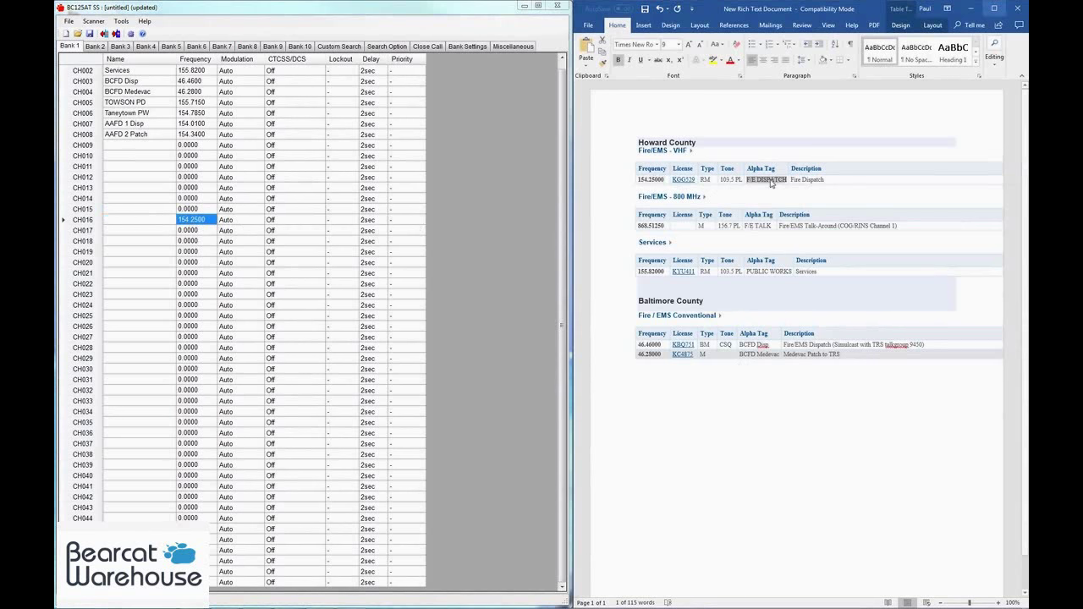
click(133, 222)
key(ctrl+v)
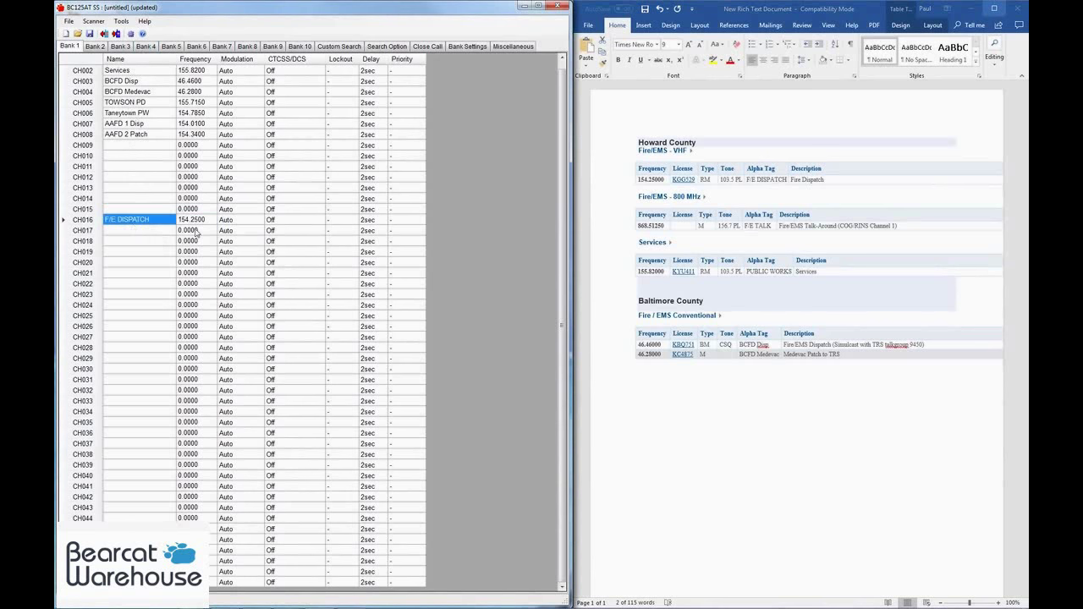
Fill channel CH017 with Howard County's Services frequency 155.82000 and alpha tag PUBLIC WORKS, copied from the Word document
double_click(648, 272)
key(ctrl+c)
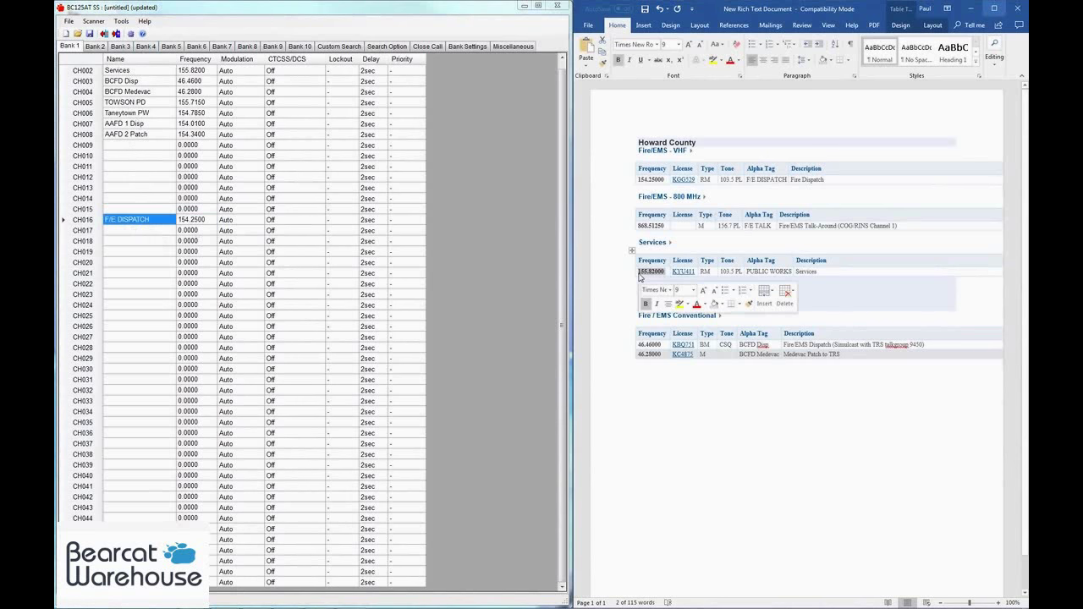
click(201, 231)
key(ctrl+v)
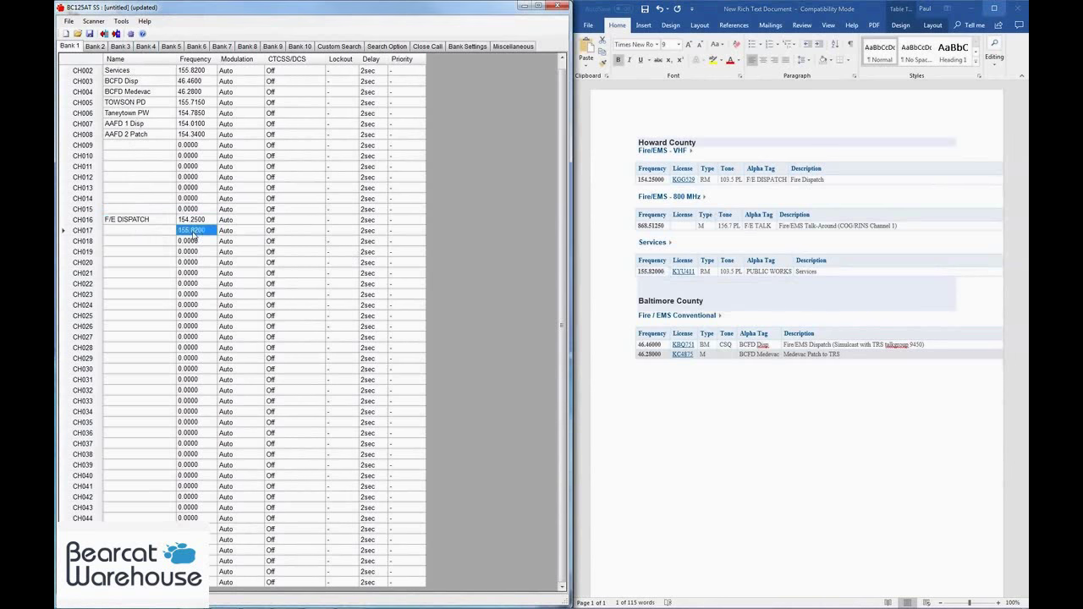
click(157, 237)
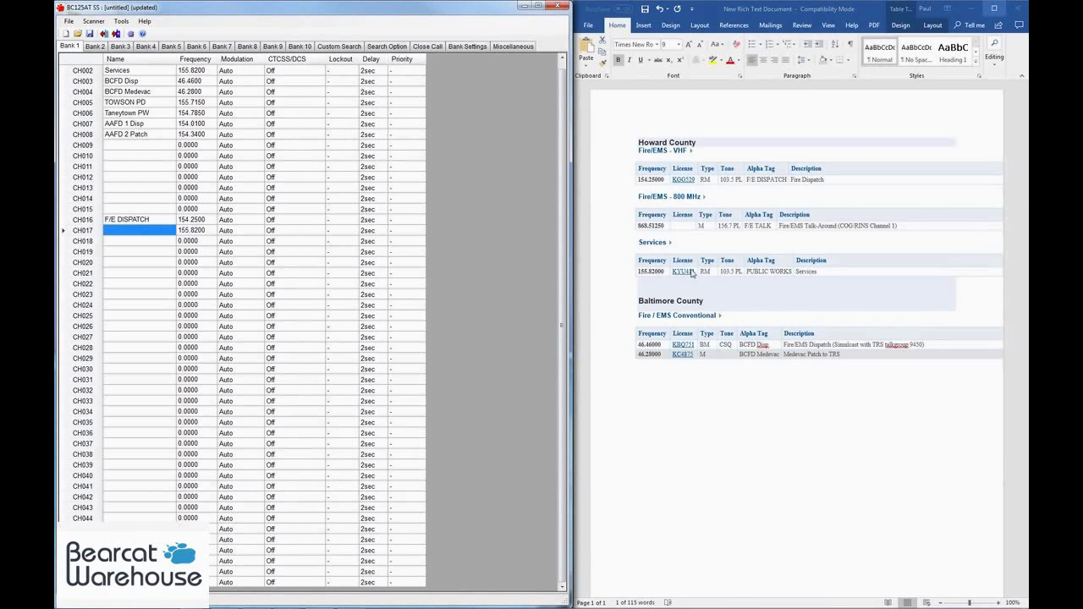
double_click(790, 272)
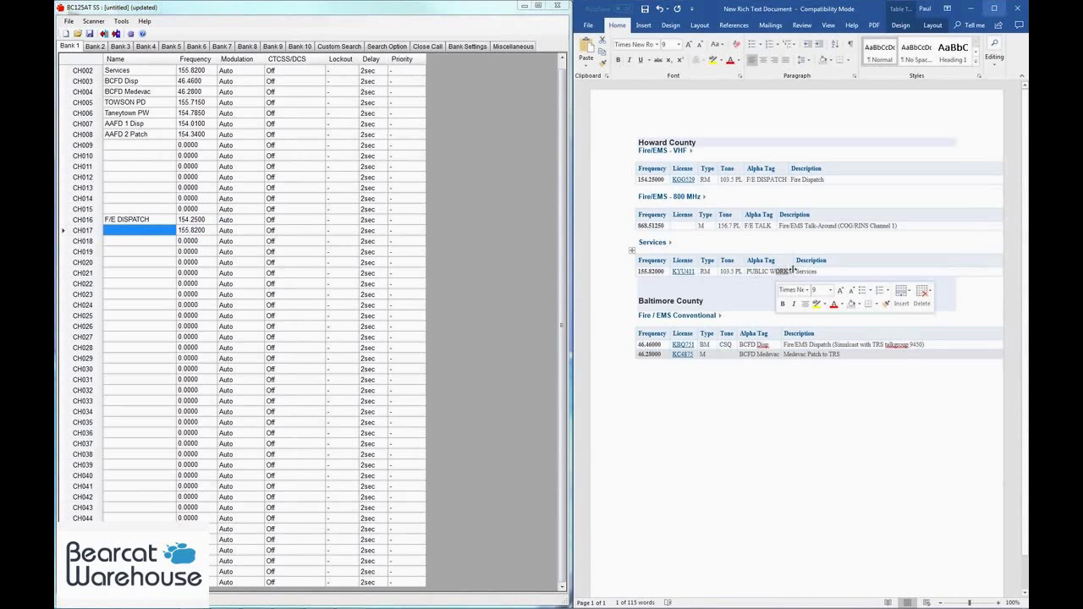
drag(793, 272, 747, 271)
key(ctrl+c)
click(507, 244)
key(ctrl+v)
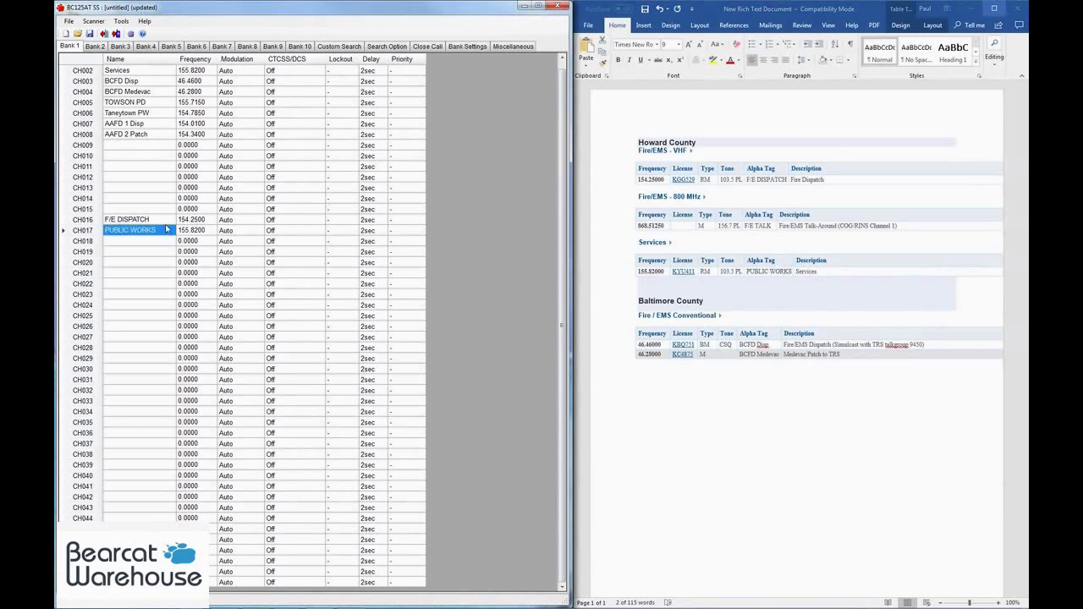
Fill channel CH018 with Baltimore County's frequency 46.46000 and alpha tag BCFD Disp, copied from the Word document
click(673, 339)
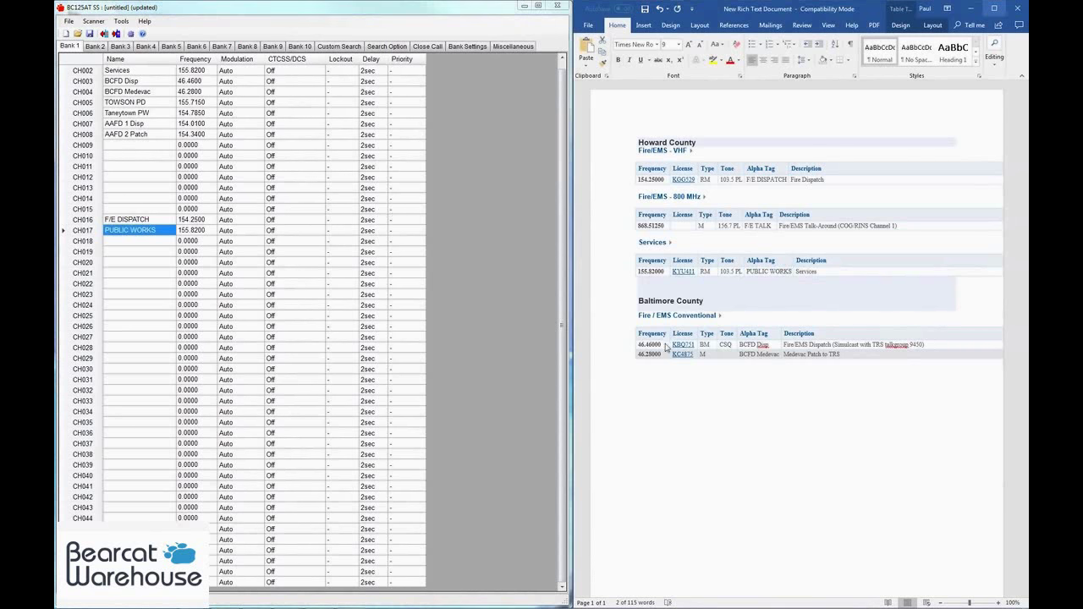
drag(663, 345, 634, 345)
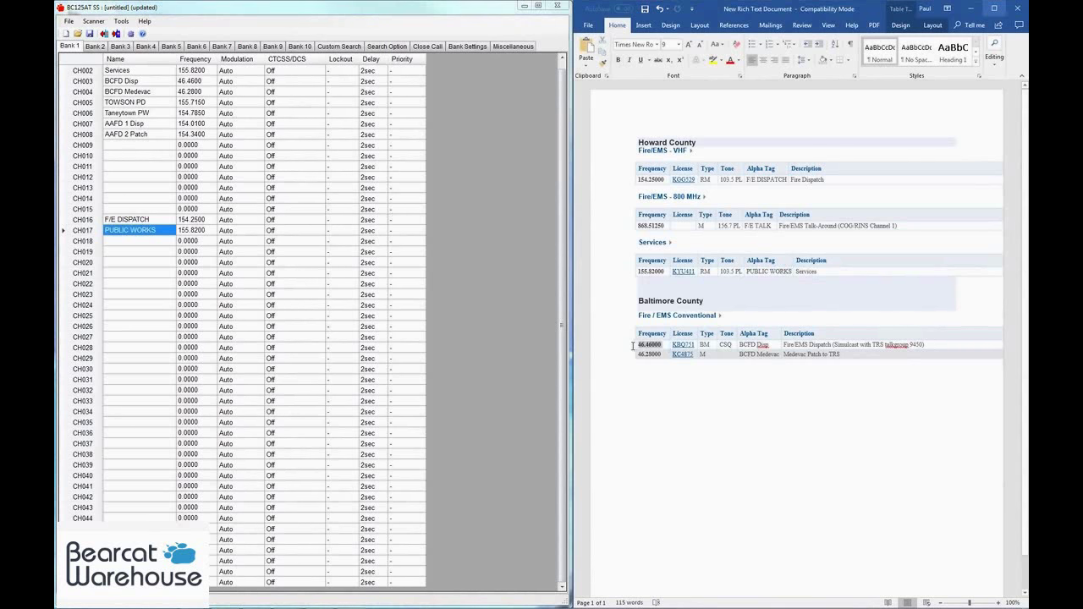
click(188, 242)
key(ctrl+v)
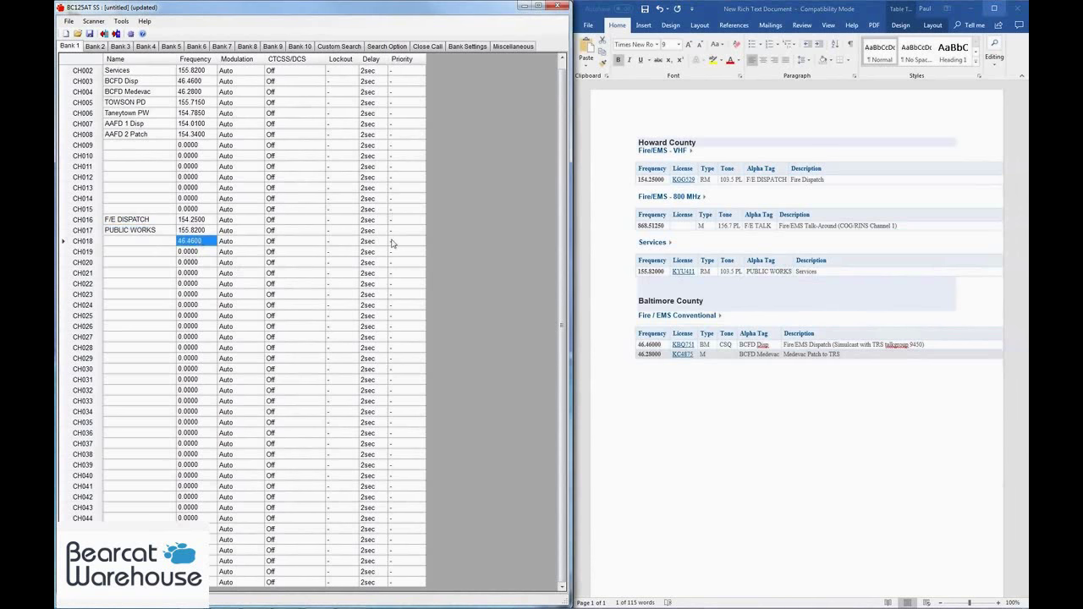
click(778, 349)
drag(768, 345, 744, 345)
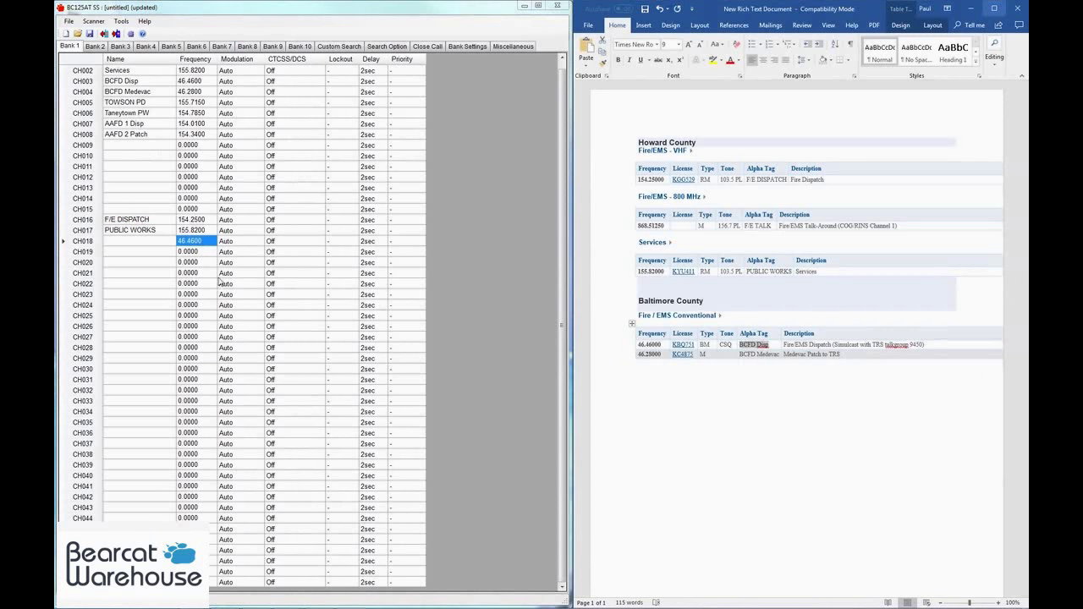
click(144, 245)
key(ctrl+v)
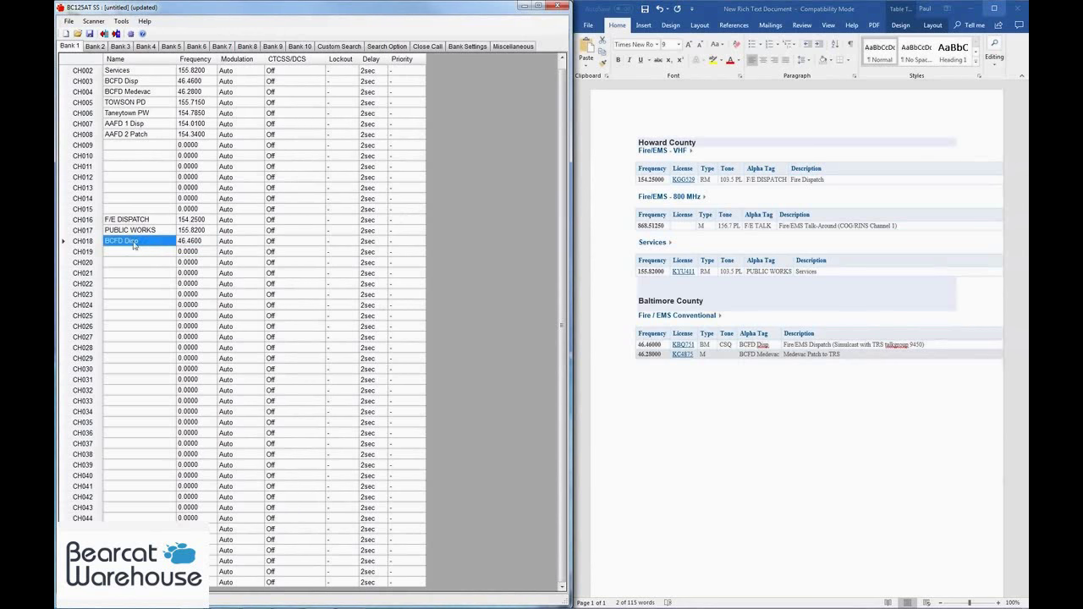
Run automatic COM port detection for the scanner, repeat it once, and apply COM4 as the port
click(121, 21)
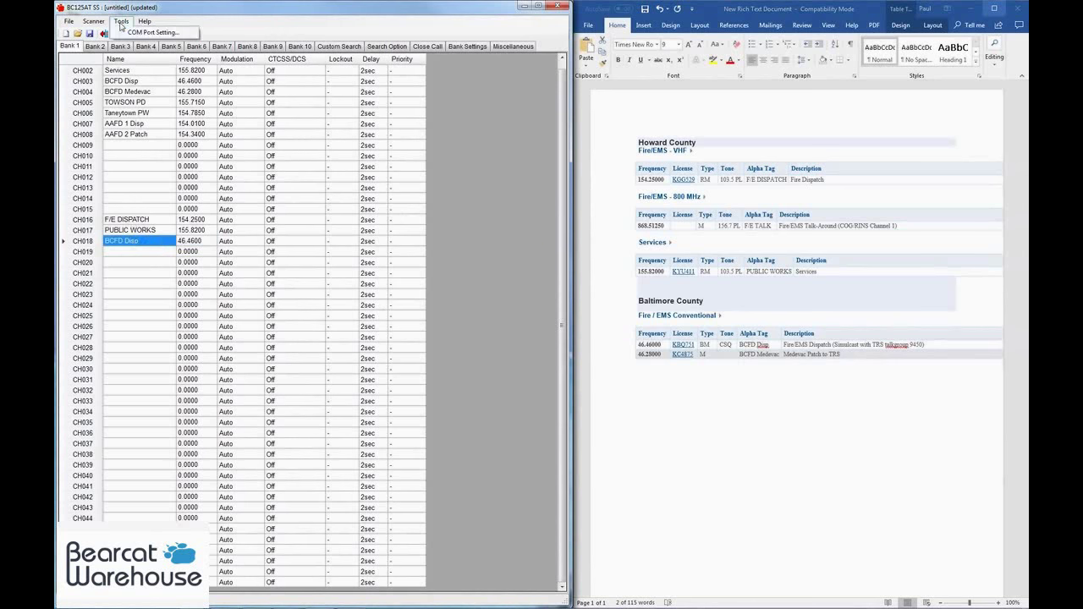
click(135, 32)
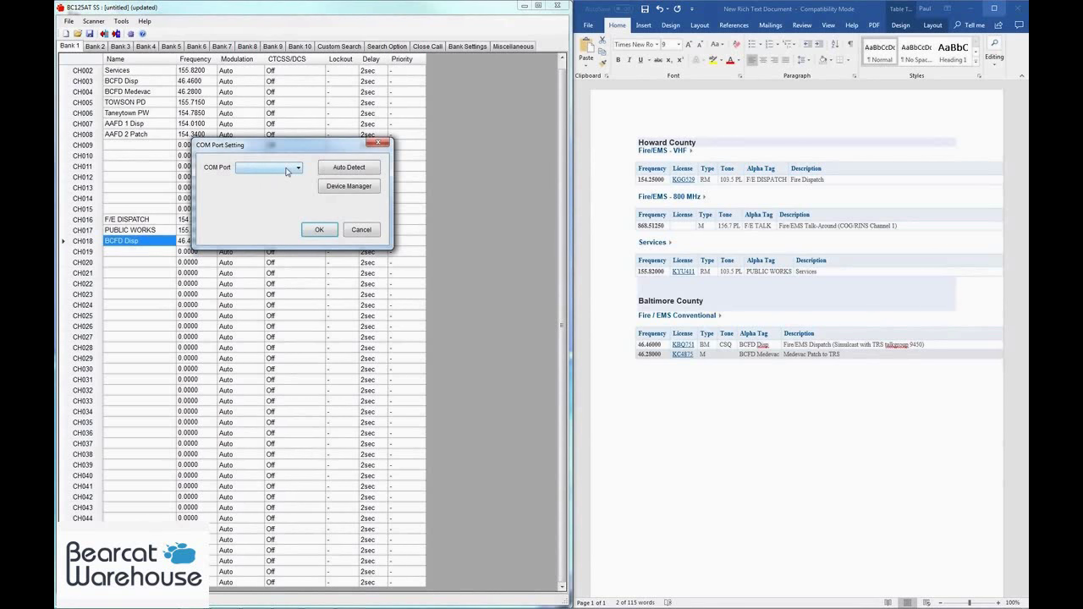
click(342, 173)
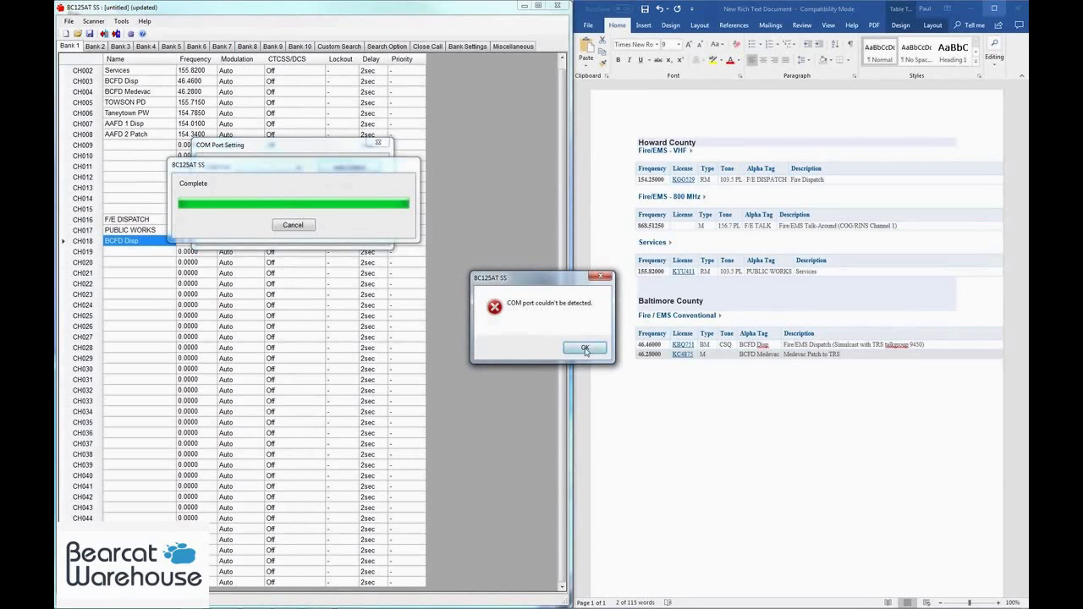
click(584, 347)
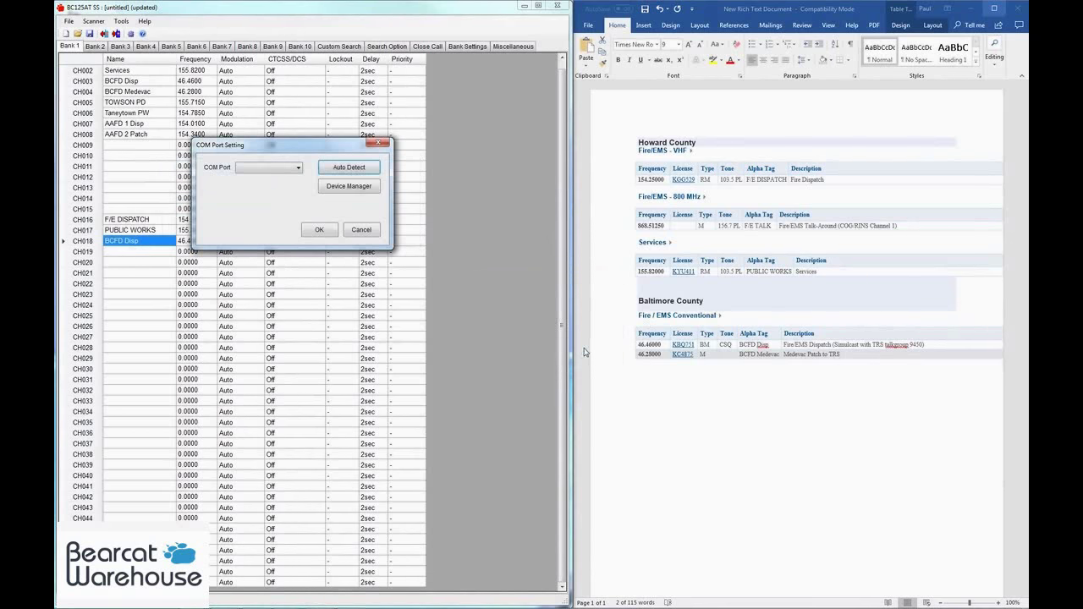
click(343, 173)
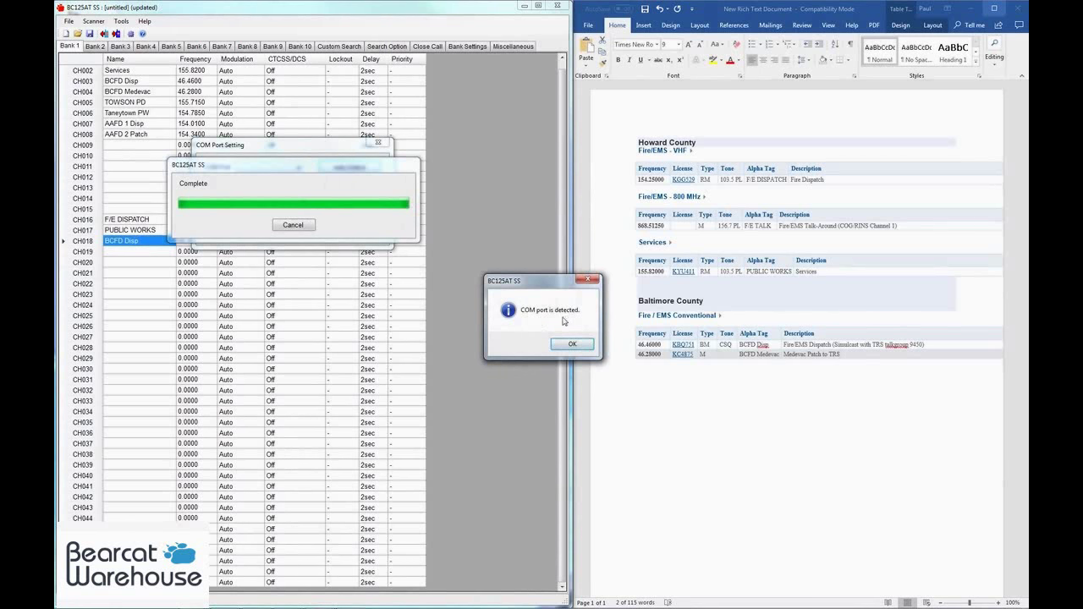
click(573, 343)
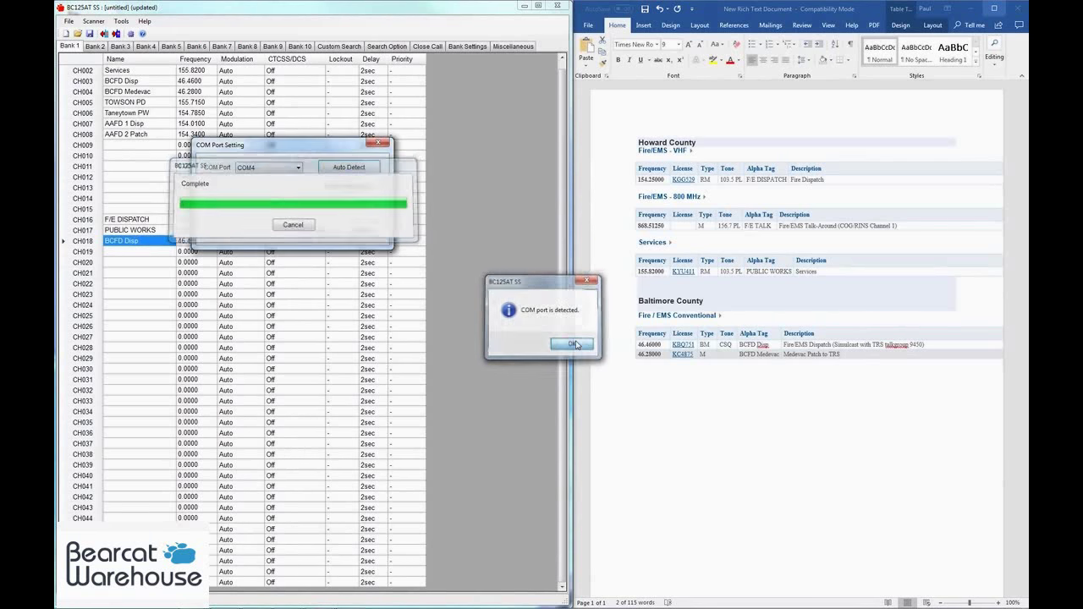
click(321, 231)
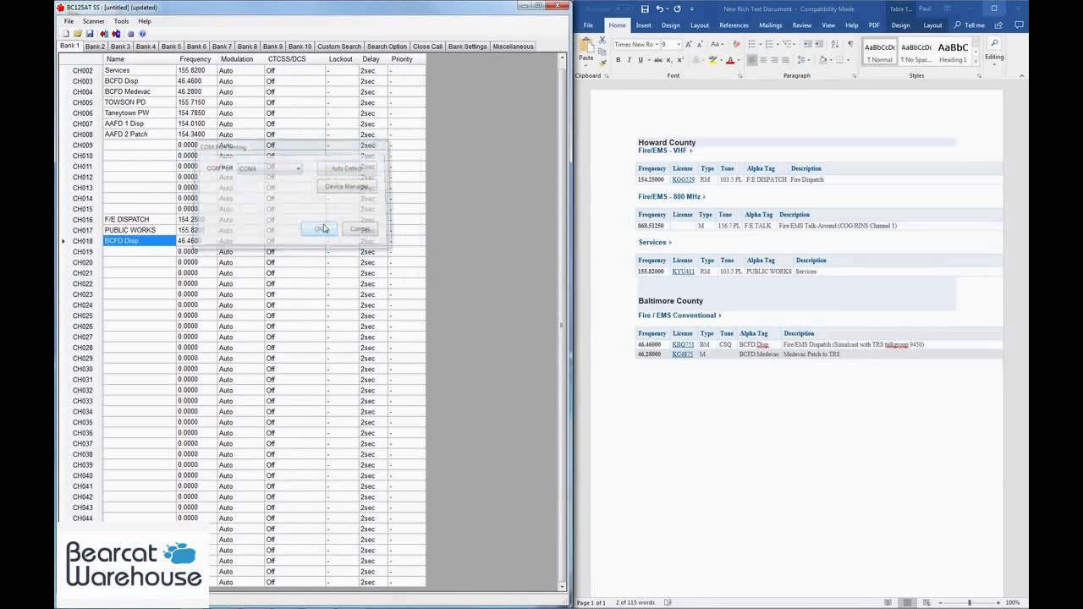
Write the programmed channels to the scanner, accepting that its existing information is erased
click(103, 23)
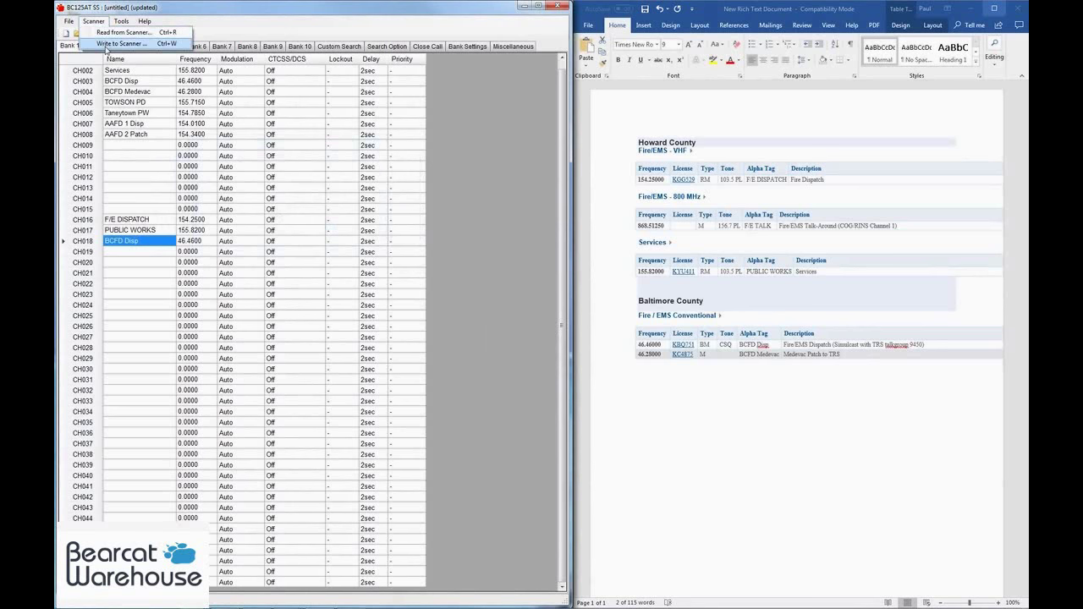
click(106, 45)
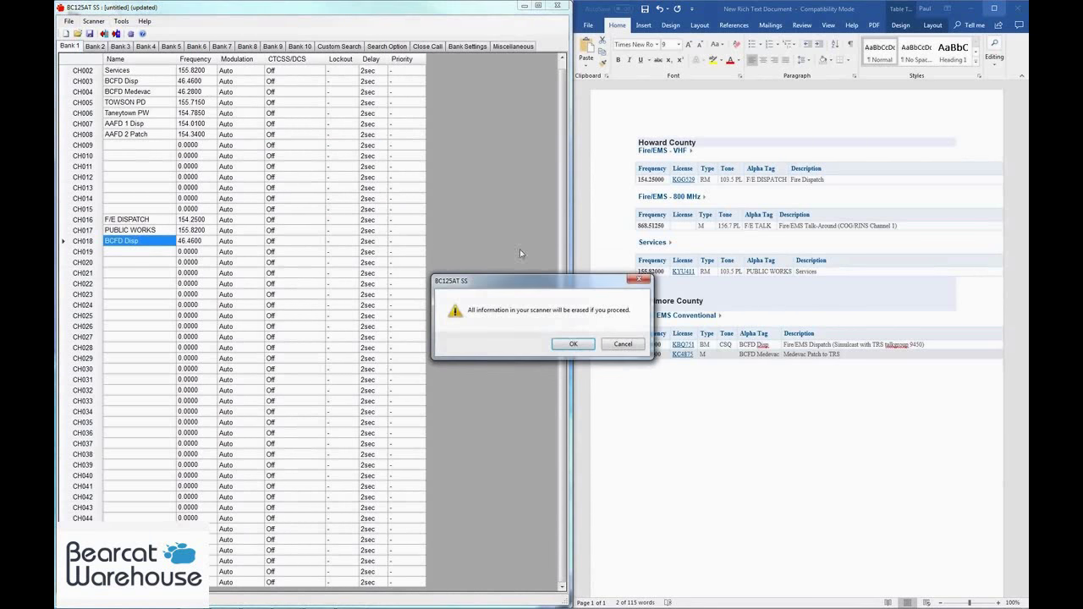
click(573, 345)
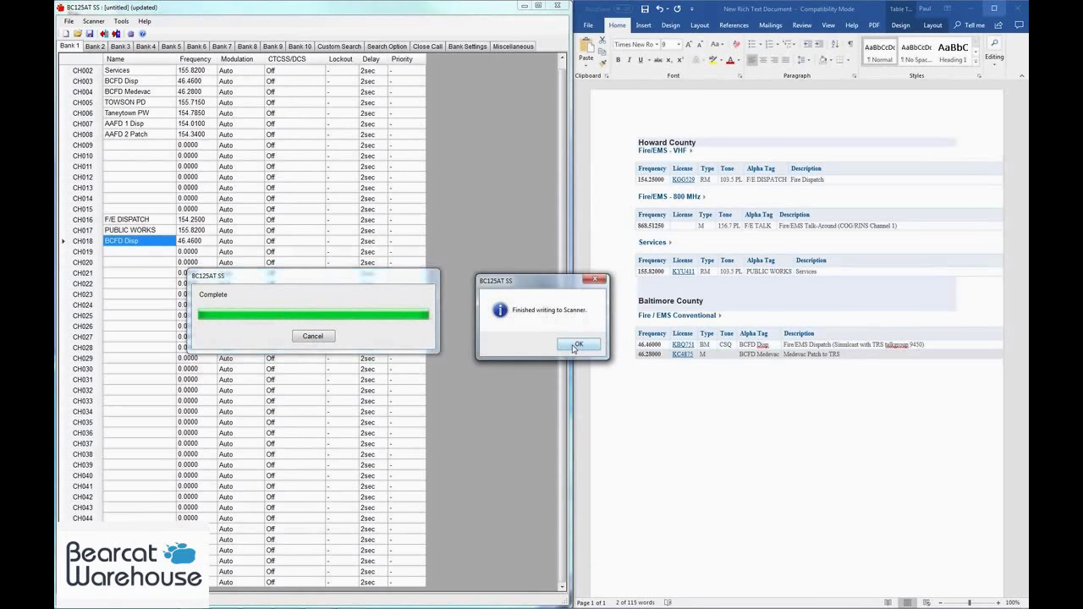
click(575, 346)
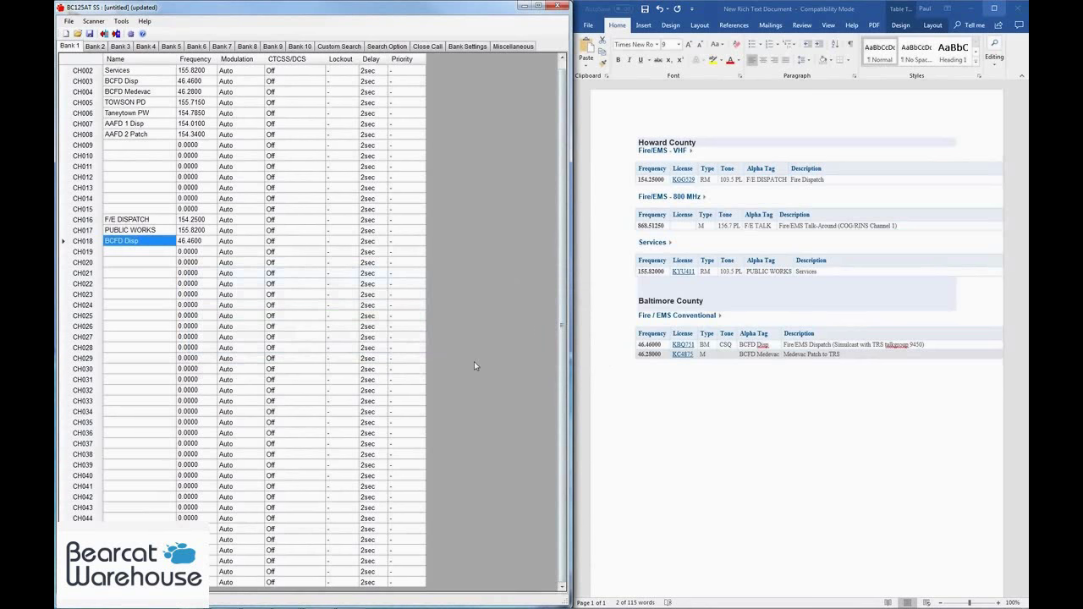